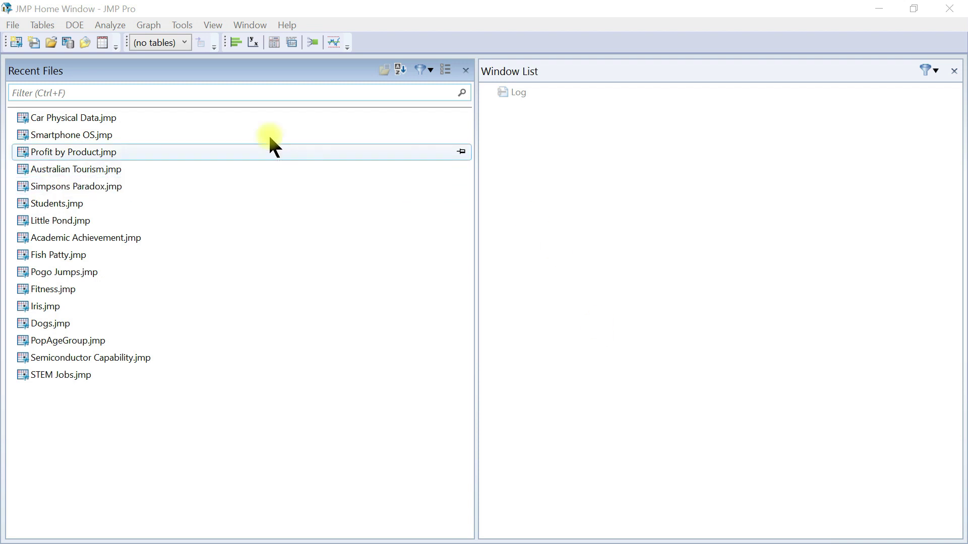
Open the Car Physical Data sample table from Recent Files in a maximized window
{"action": "double_click", "coordinate": [116, 117]}
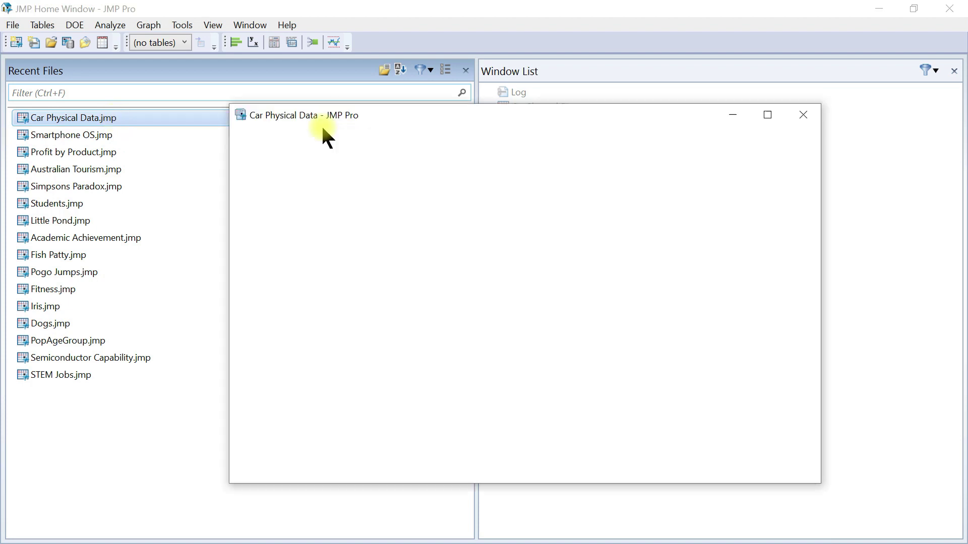
{"action": "left_click", "coordinate": [767, 117]}
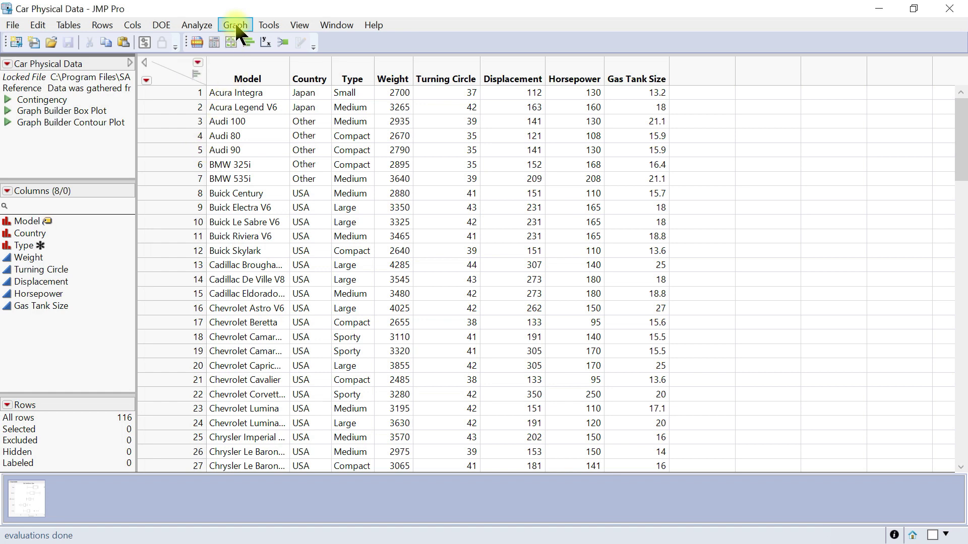
{"action": "left_click", "coordinate": [236, 25]}
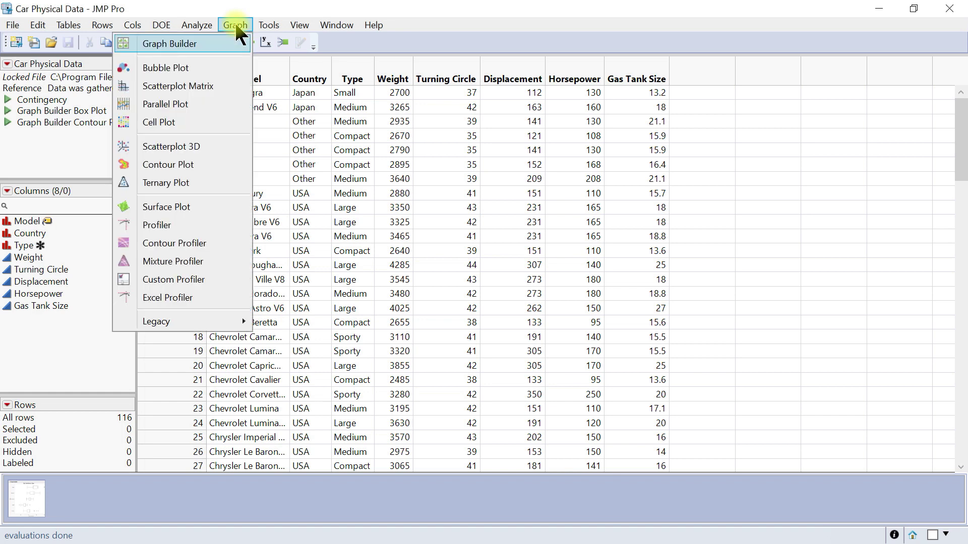
Launch Graph Builder full-screen, choose the Box Plot element, and place Type on the Y axis
{"action": "left_click", "coordinate": [204, 43]}
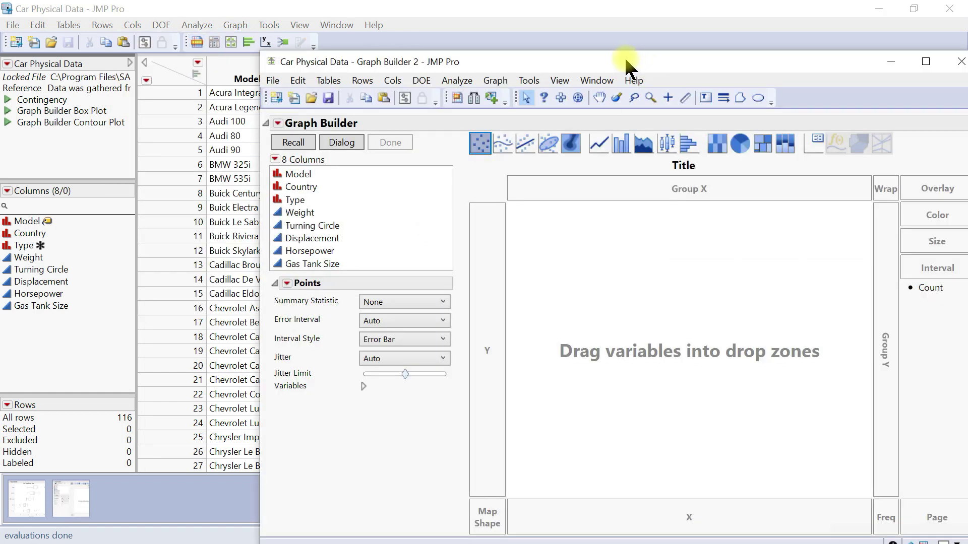
{"action": "left_click_drag", "start_coordinate": [628, 64], "coordinate": [502, 64]}
{"action": "left_click", "coordinate": [805, 61]}
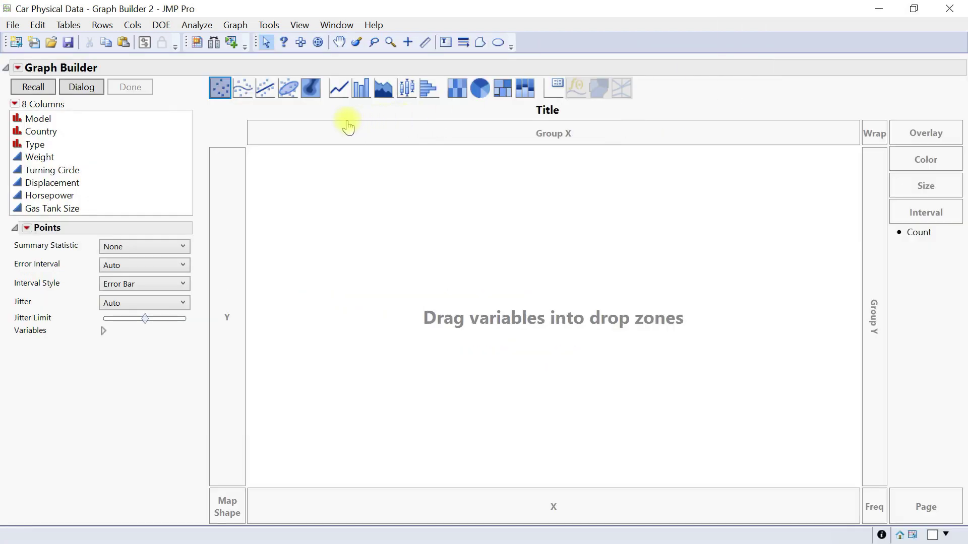
{"action": "left_click", "coordinate": [406, 99]}
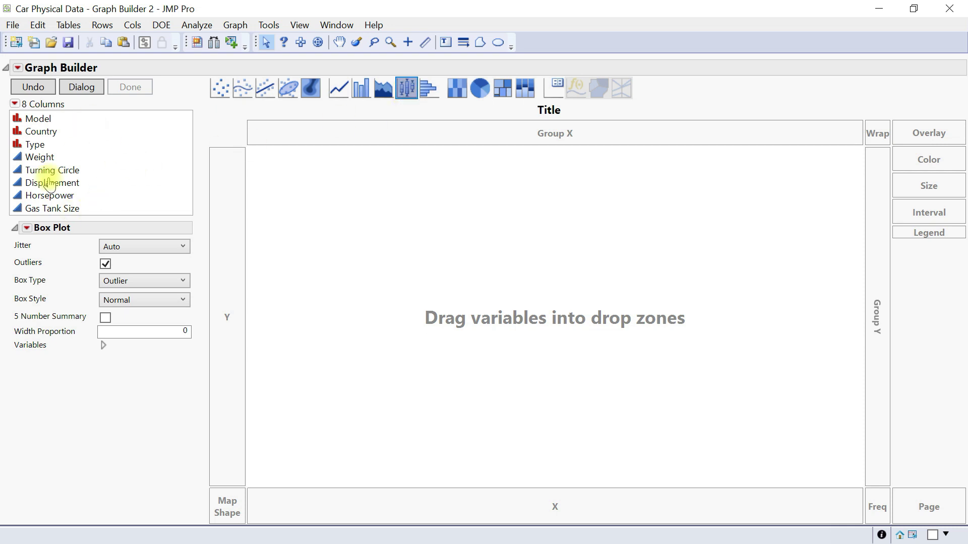
{"action": "left_click_drag", "start_coordinate": [23, 150], "coordinate": [235, 326]}
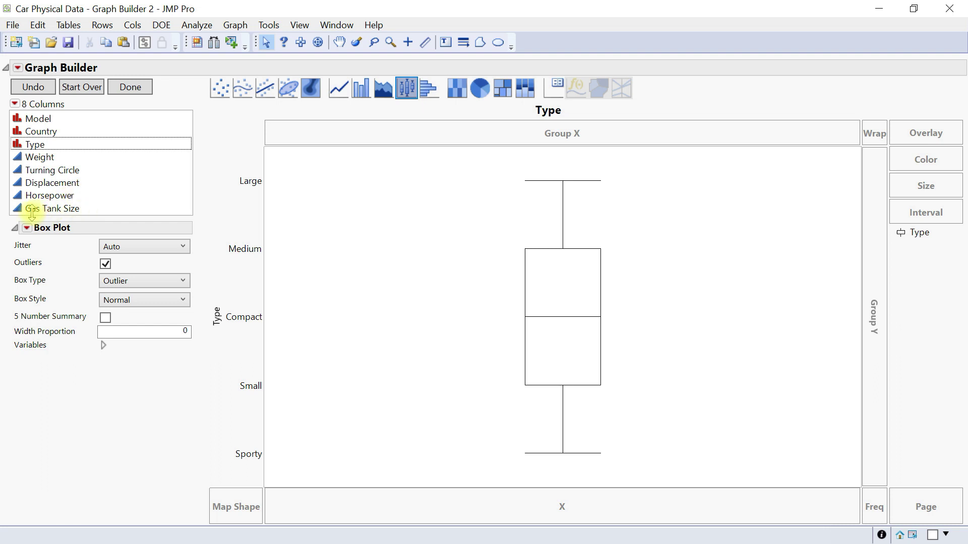
Drag Gas Tank Size onto the X axis to get horizontal box plots per Type
{"action": "left_click_drag", "start_coordinate": [32, 208], "coordinate": [553, 498]}
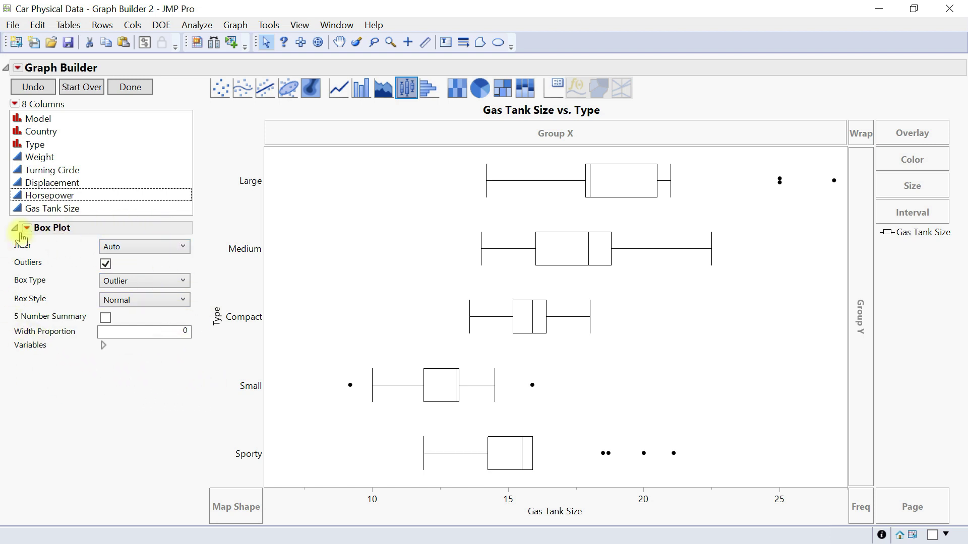
Set the outlier jitter to Packed, toggling Outliers off and back on
{"action": "left_click", "coordinate": [147, 250]}
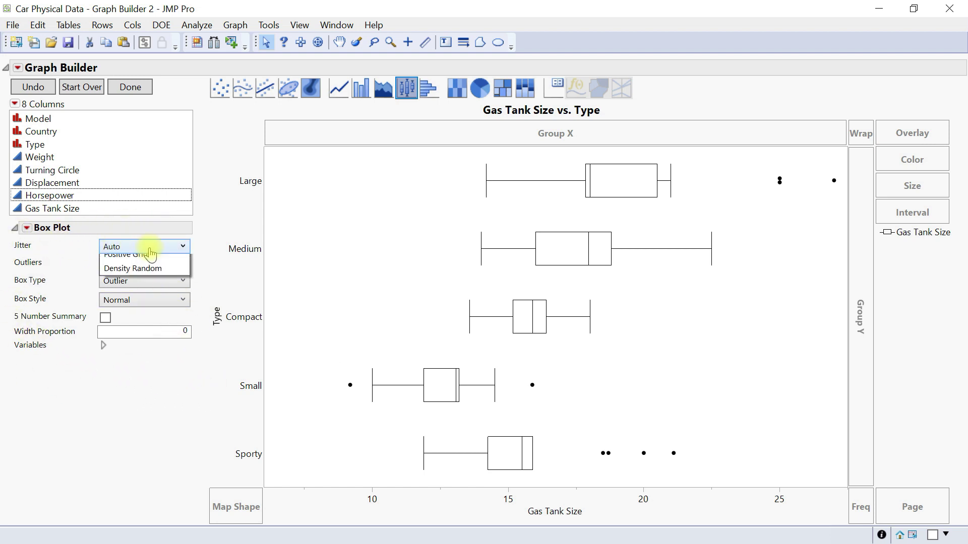
{"action": "left_click", "coordinate": [144, 289]}
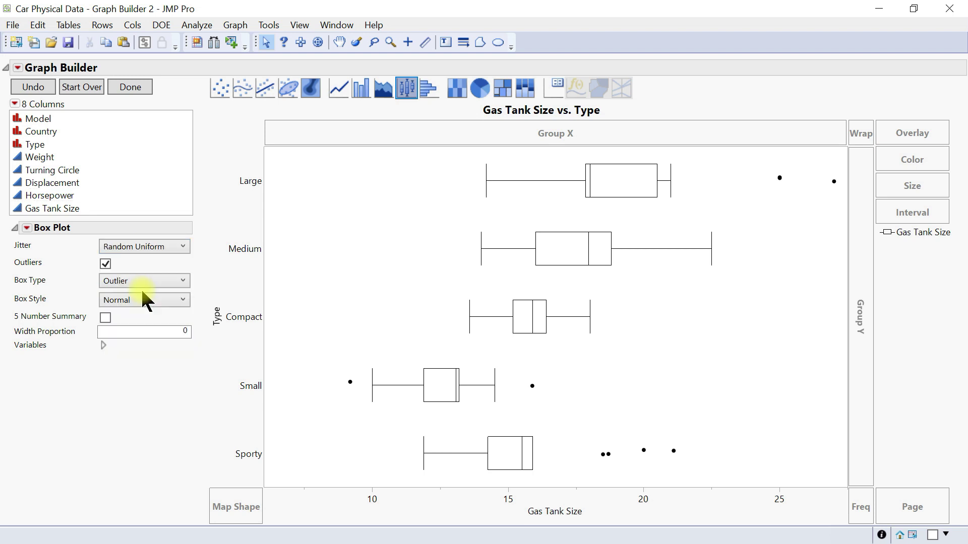
{"action": "left_click", "coordinate": [149, 252]}
{"action": "left_click", "coordinate": [146, 319]}
{"action": "left_click", "coordinate": [158, 252]}
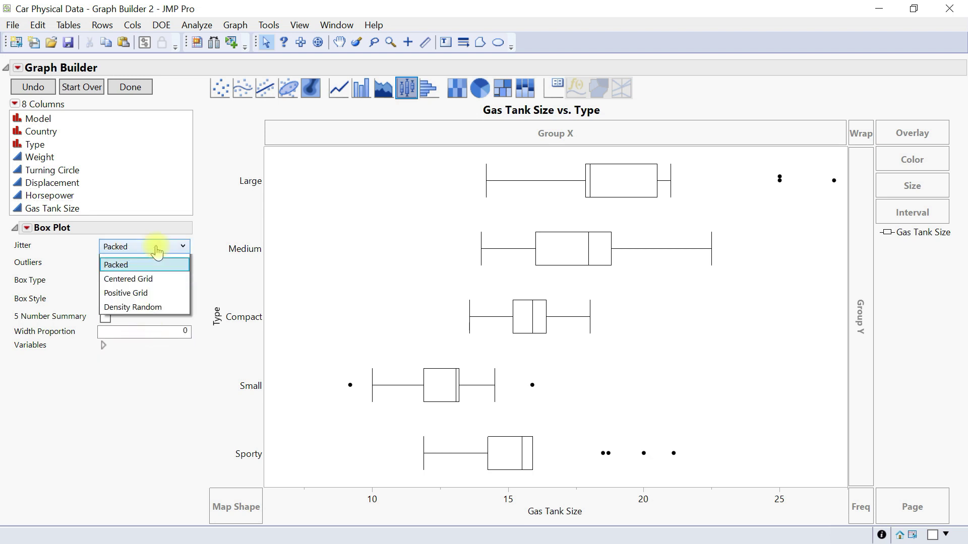
{"action": "left_click", "coordinate": [157, 251]}
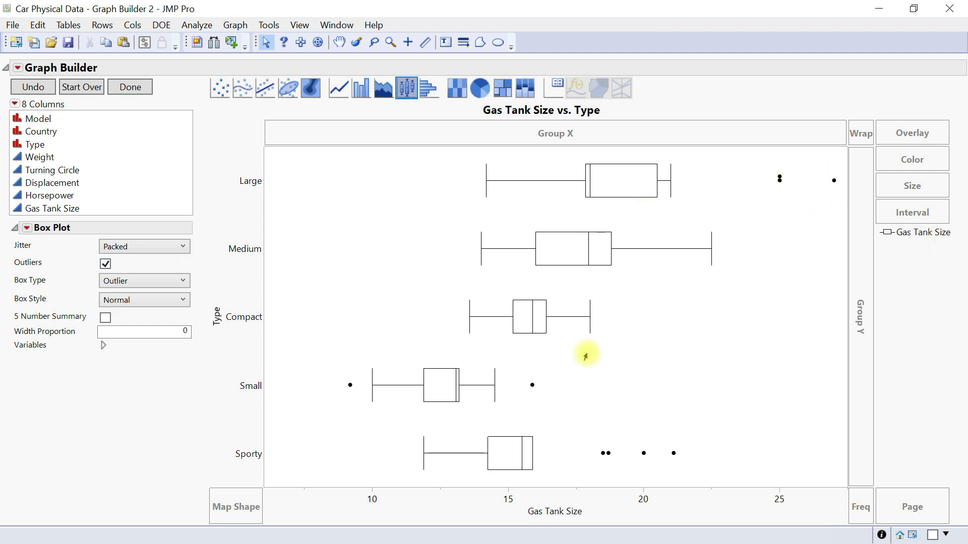
{"action": "left_click", "coordinate": [105, 265]}
{"action": "left_click", "coordinate": [105, 264]}
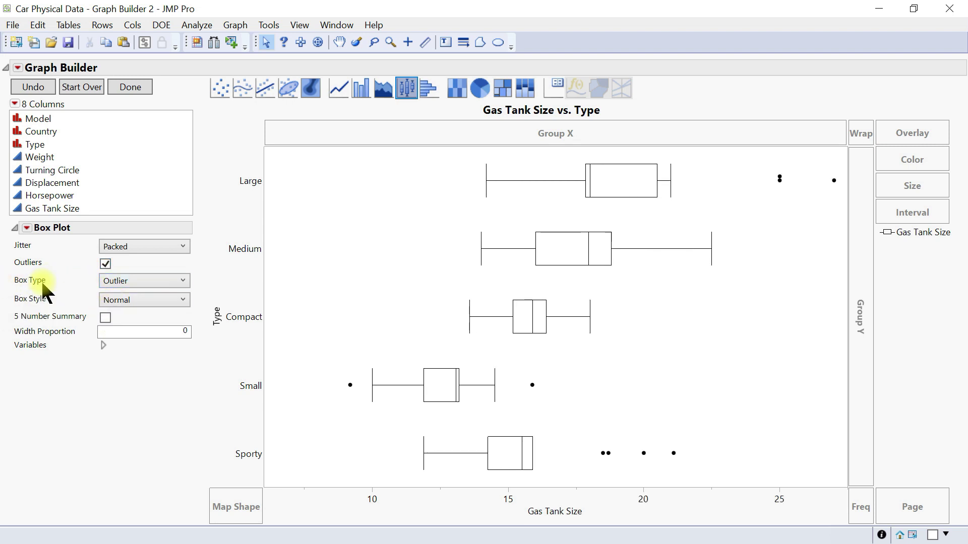
{"action": "left_click", "coordinate": [127, 282]}
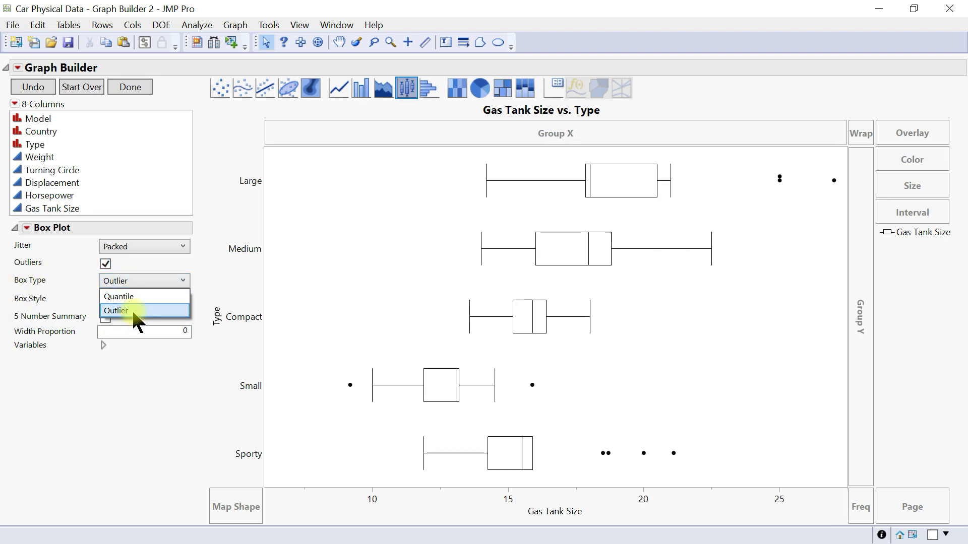
{"action": "left_click", "coordinate": [135, 298]}
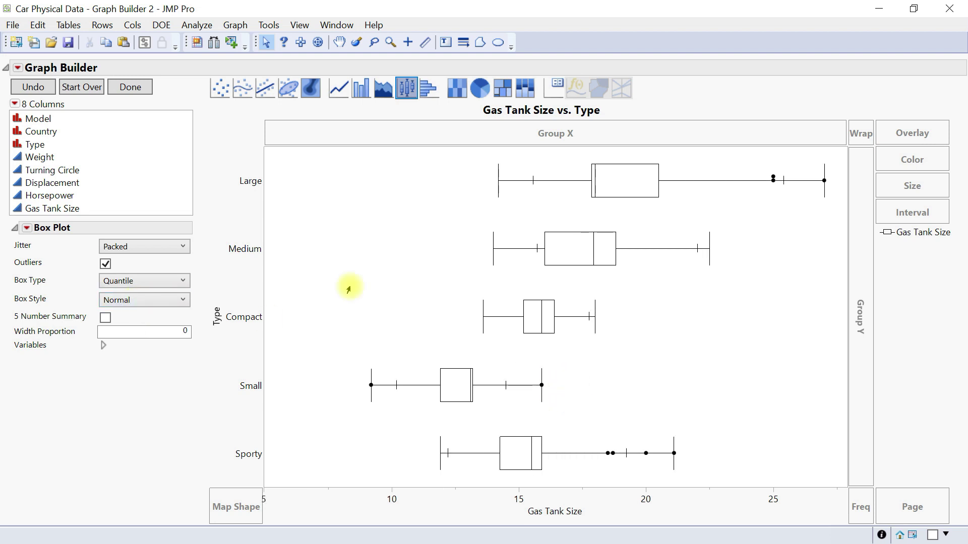
{"action": "left_click", "coordinate": [177, 282]}
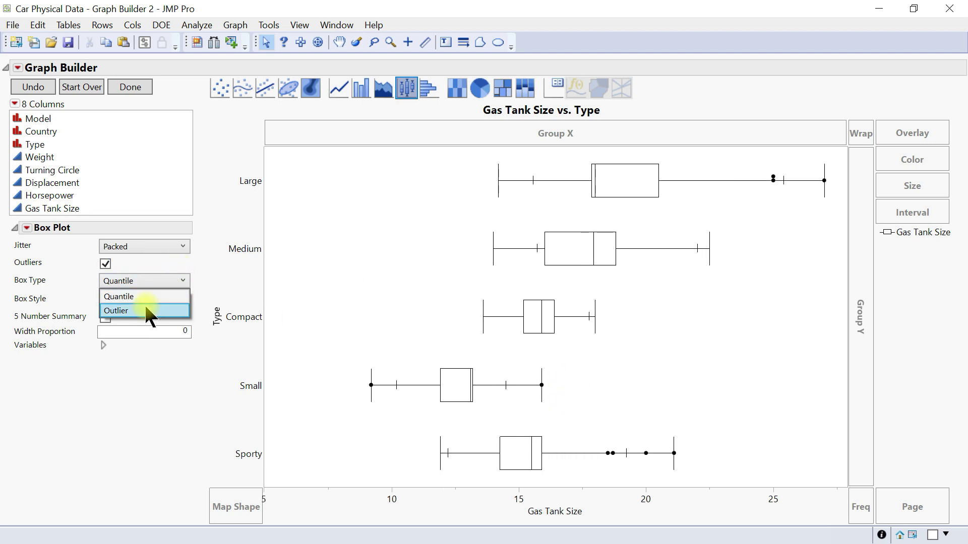
{"action": "left_click", "coordinate": [146, 310]}
{"action": "left_click", "coordinate": [146, 303]}
{"action": "left_click", "coordinate": [140, 331]}
{"action": "left_click", "coordinate": [154, 302]}
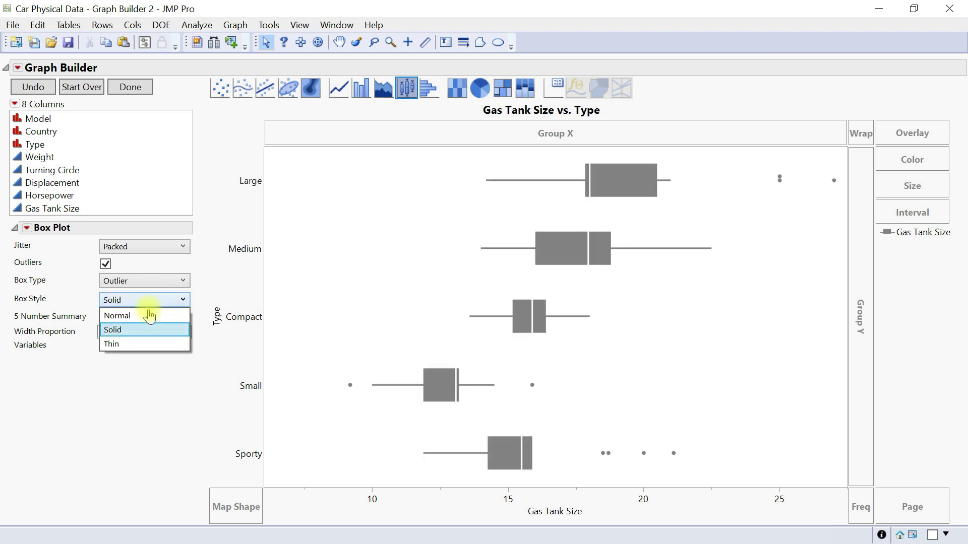
{"action": "left_click", "coordinate": [138, 341]}
{"action": "left_click", "coordinate": [150, 301]}
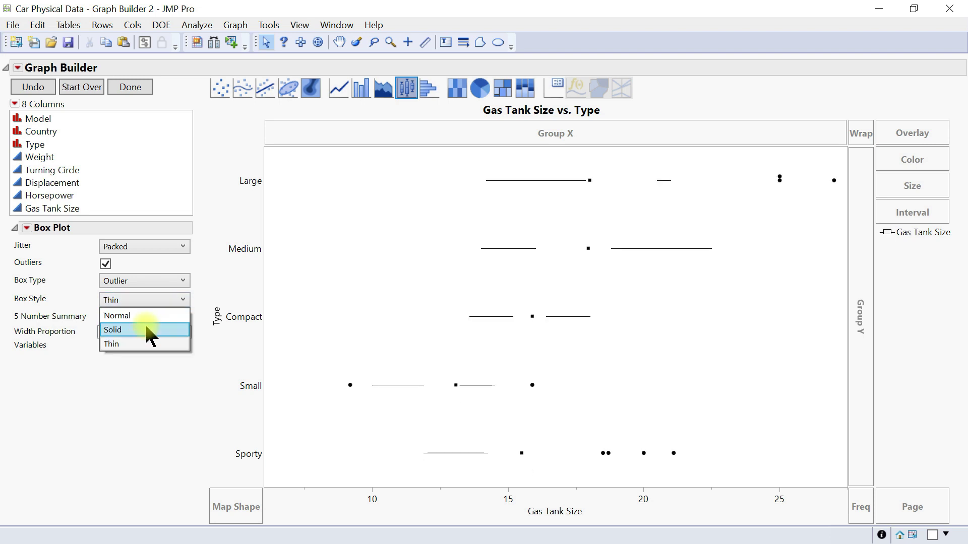
{"action": "left_click", "coordinate": [147, 316]}
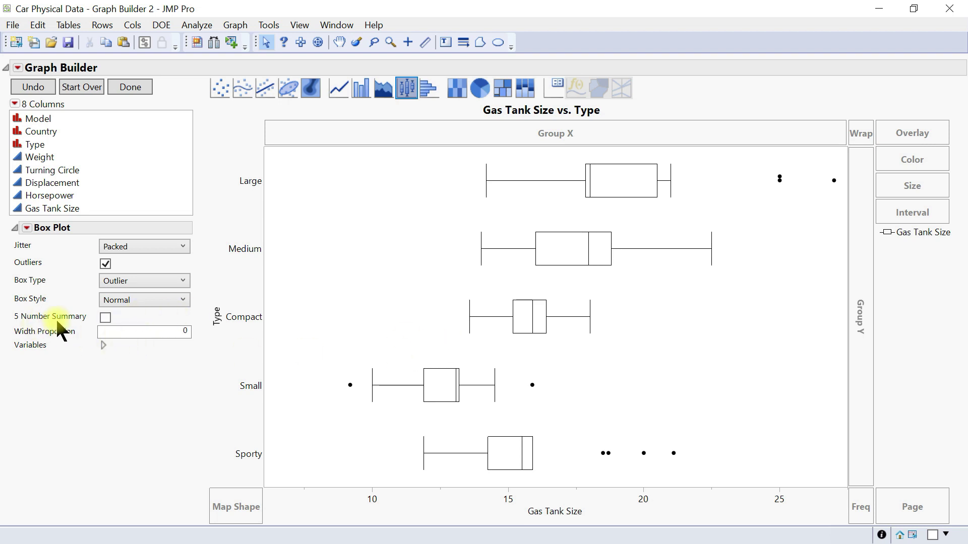
{"action": "left_click", "coordinate": [106, 318]}
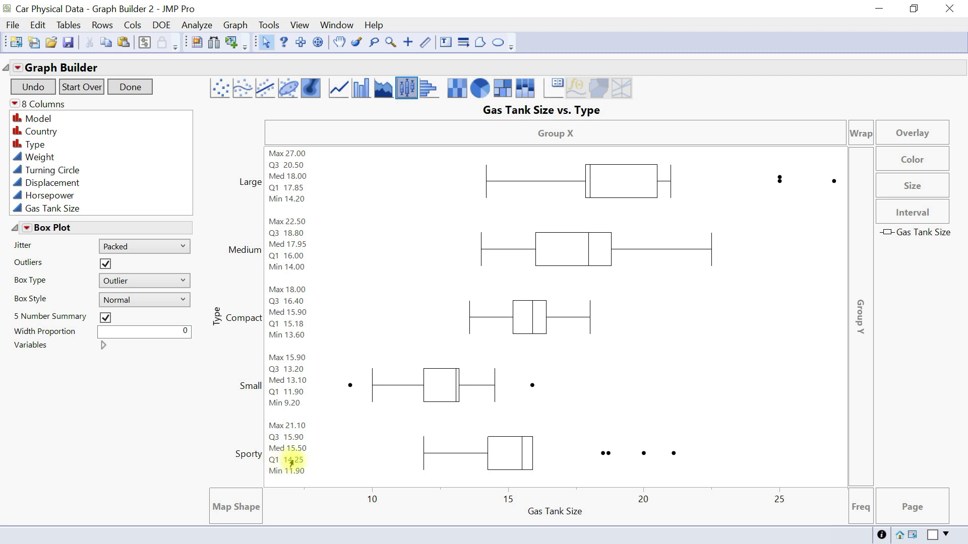
{"action": "left_click", "coordinate": [106, 319]}
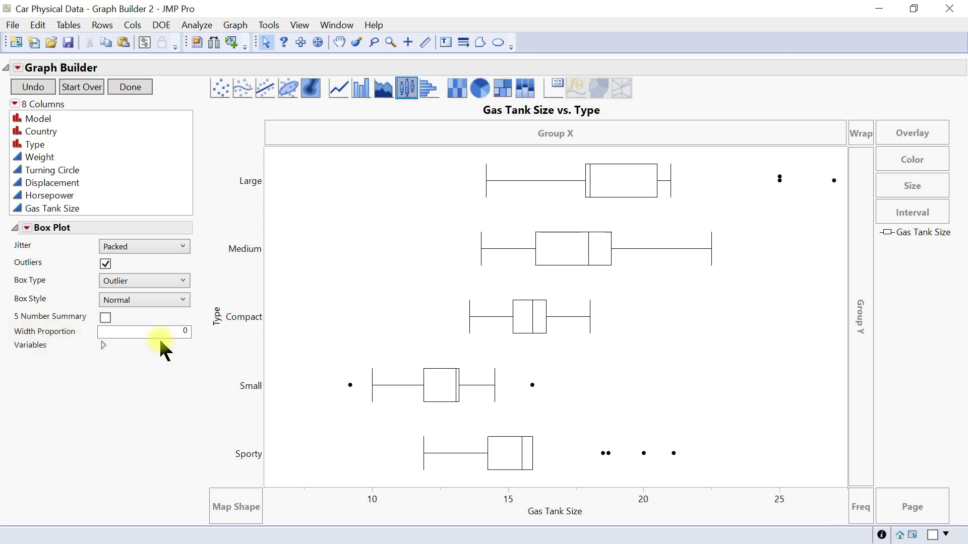
{"action": "left_click", "coordinate": [185, 332]}
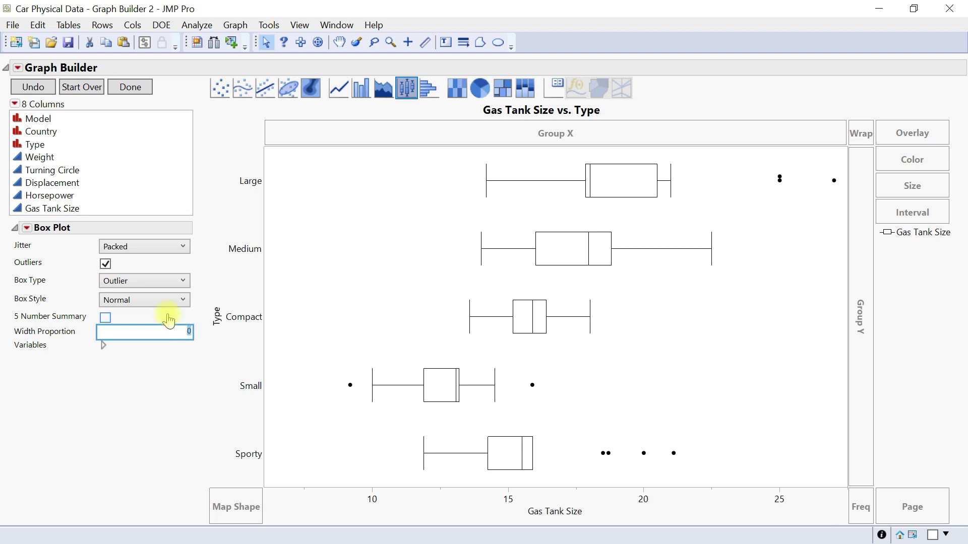
{"action": "type", "text": "1"}
{"action": "left_click", "coordinate": [177, 399]}
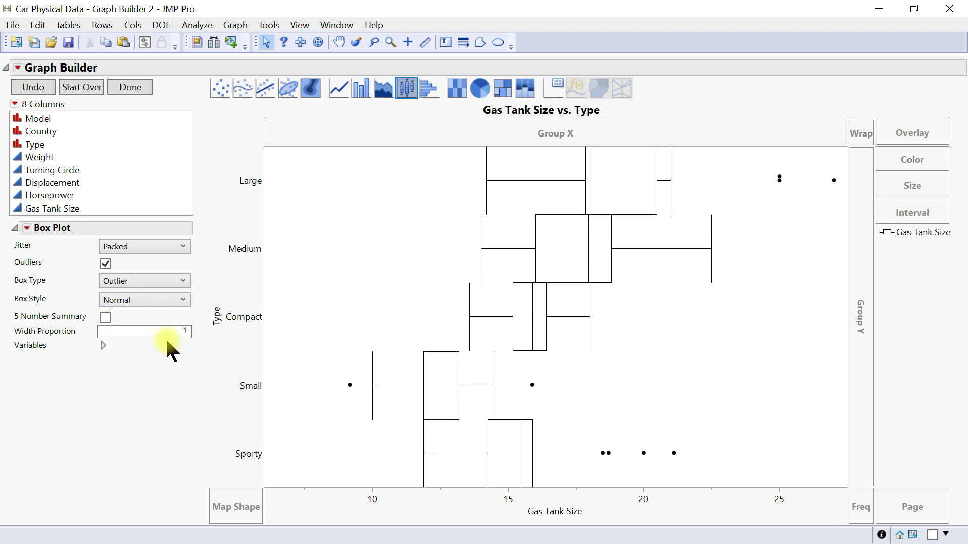
{"action": "left_click", "coordinate": [168, 338]}
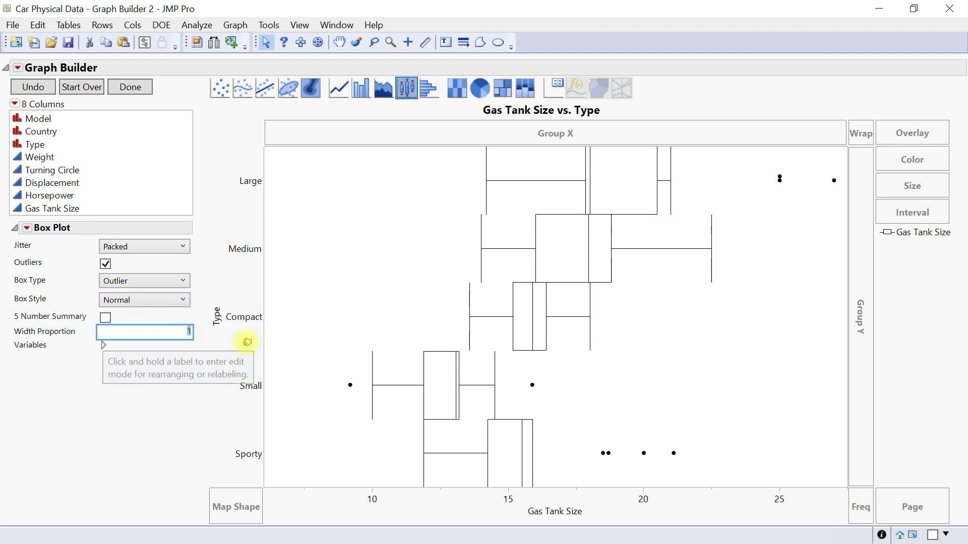
{"action": "type", "text": "0"}
{"action": "left_click", "coordinate": [146, 406]}
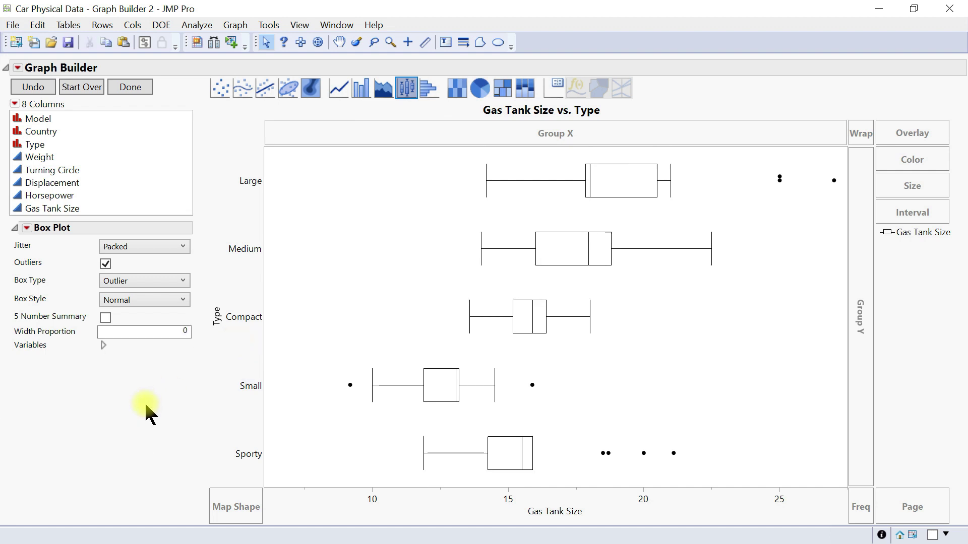
{"action": "left_click", "coordinate": [25, 228]}
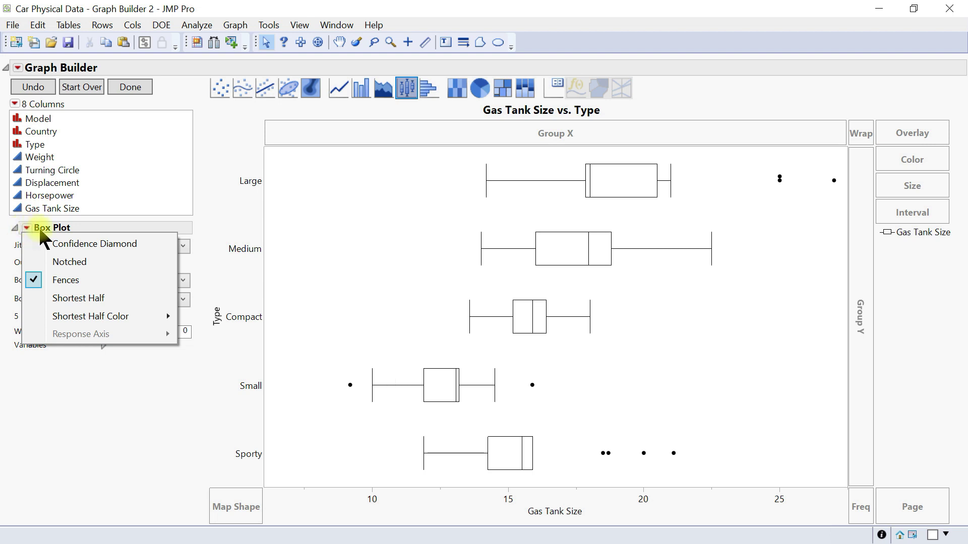
Add confidence diamonds and notches to every Gas Tank Size box
{"action": "left_click", "coordinate": [74, 245]}
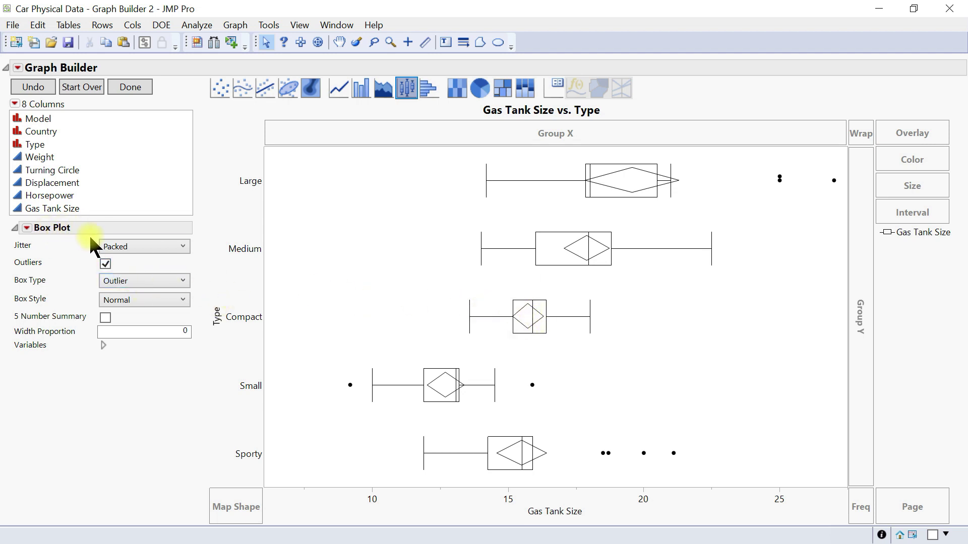
{"action": "left_click", "coordinate": [27, 227]}
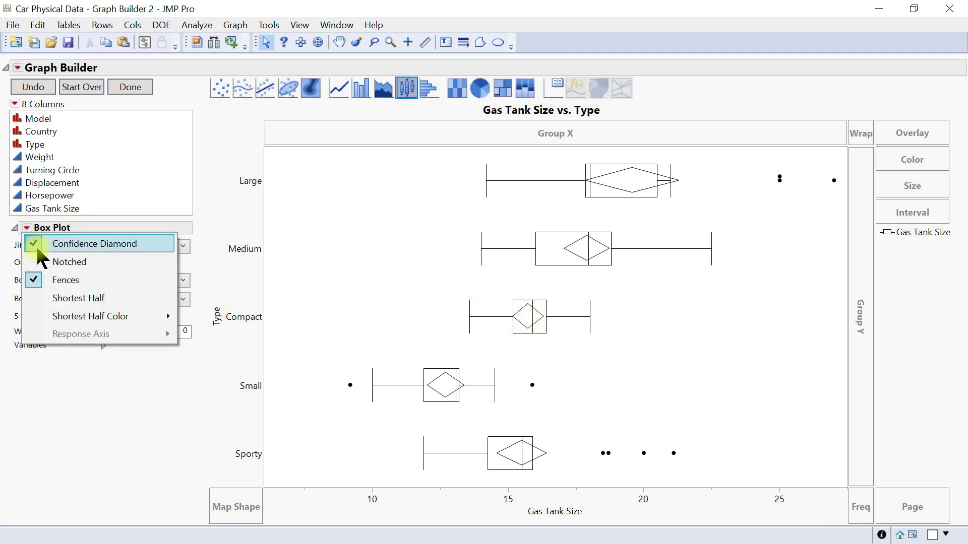
{"action": "left_click", "coordinate": [59, 263]}
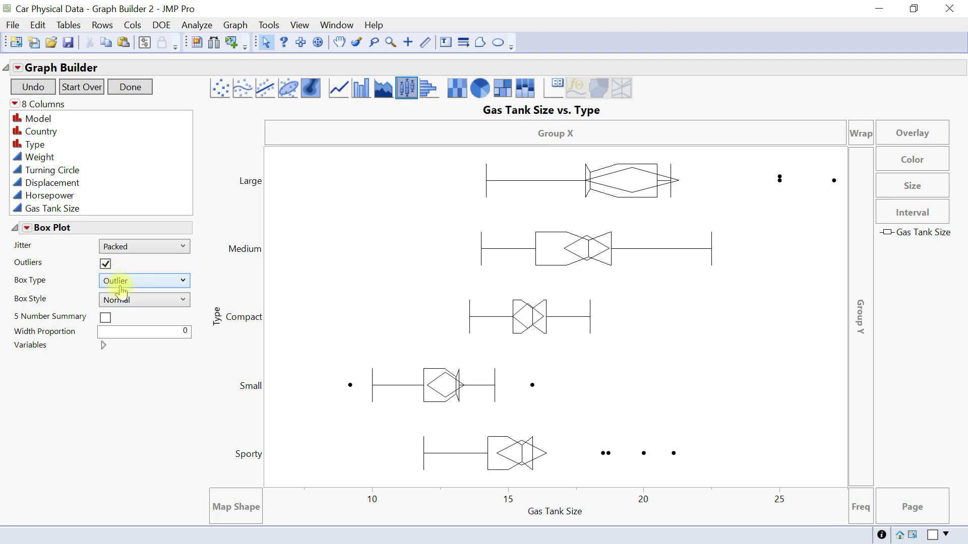
Toggle the whisker fences off and back on, leaving jitter at Packed
{"action": "left_click", "coordinate": [26, 228]}
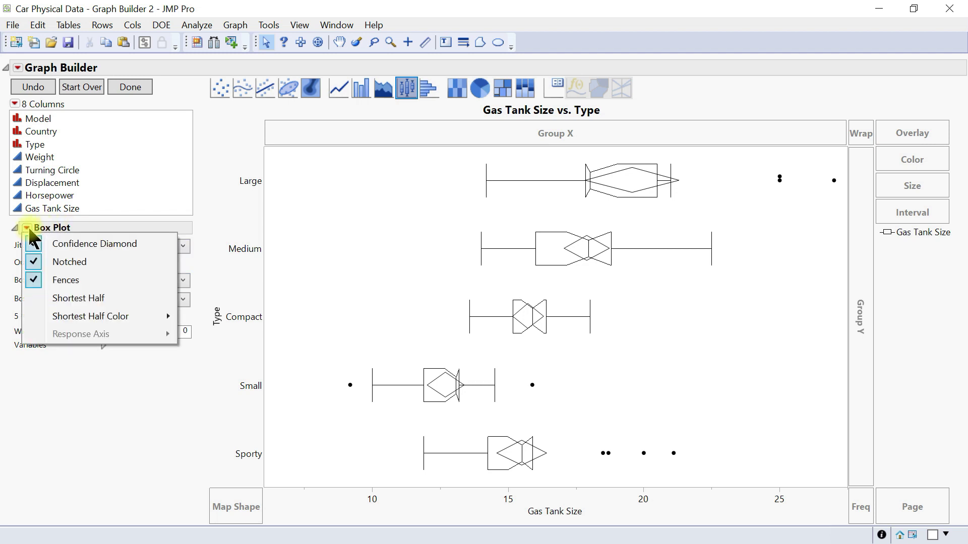
{"action": "left_click", "coordinate": [53, 281]}
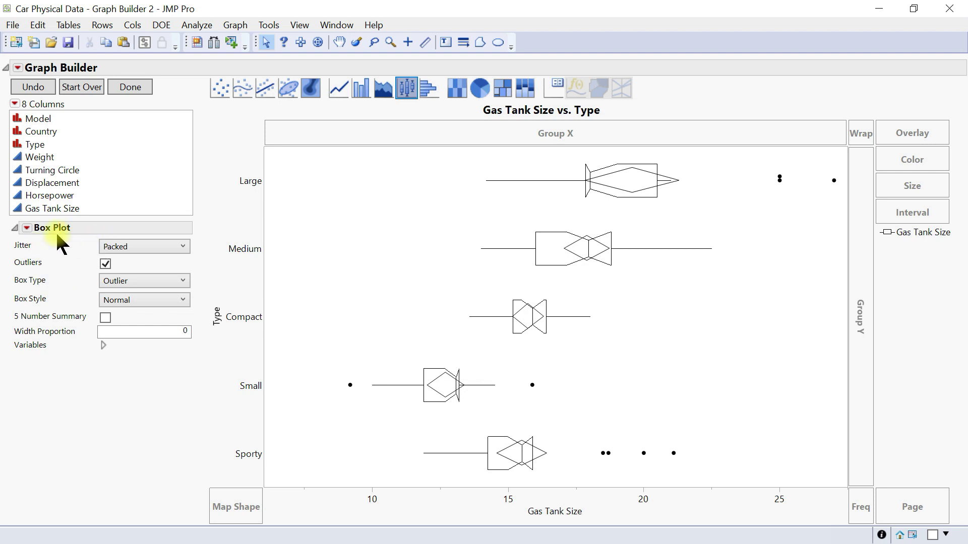
{"action": "left_click", "coordinate": [108, 247]}
{"action": "left_click", "coordinate": [26, 228]}
{"action": "left_click", "coordinate": [26, 228]}
{"action": "left_click", "coordinate": [40, 279]}
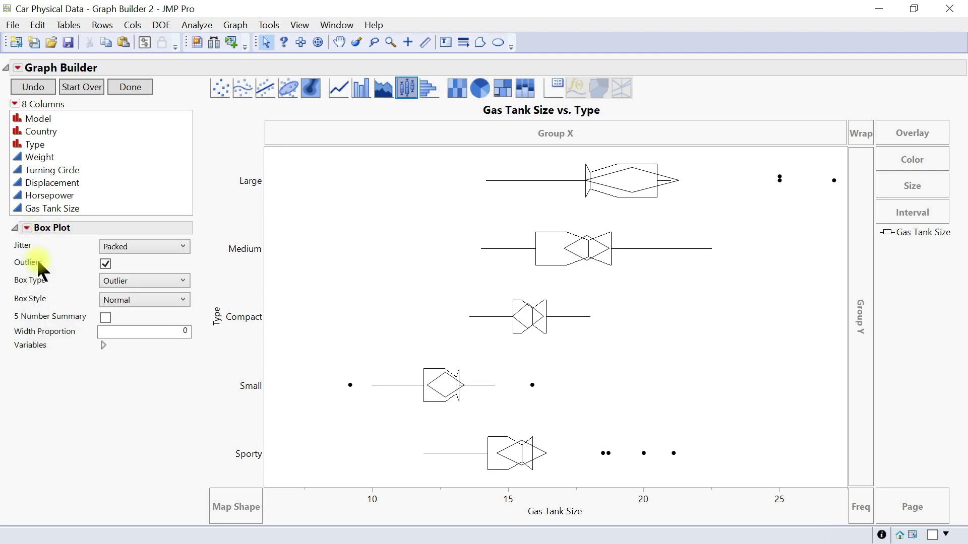
Remove the notches and confidence diamonds from every box
{"action": "left_click", "coordinate": [26, 227]}
{"action": "left_click", "coordinate": [33, 262]}
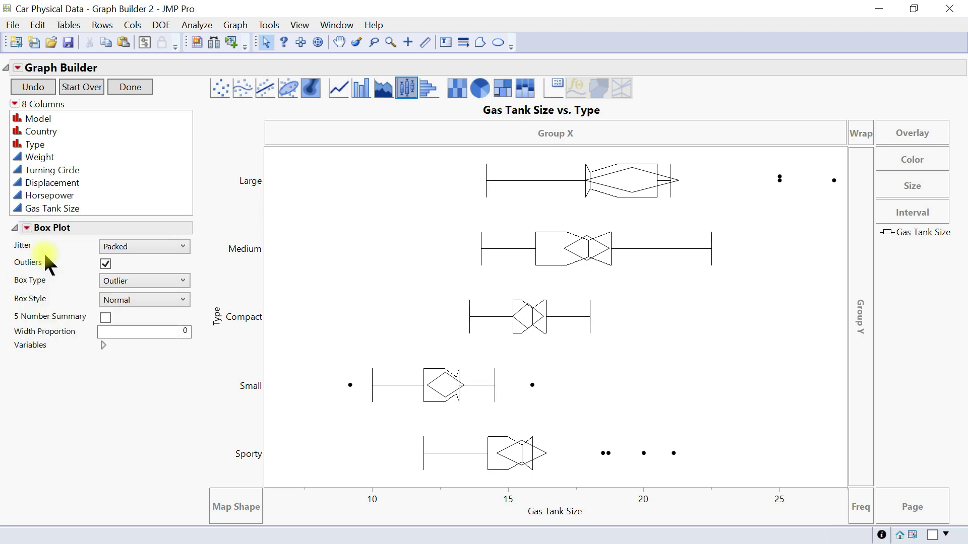
{"action": "left_click", "coordinate": [27, 228]}
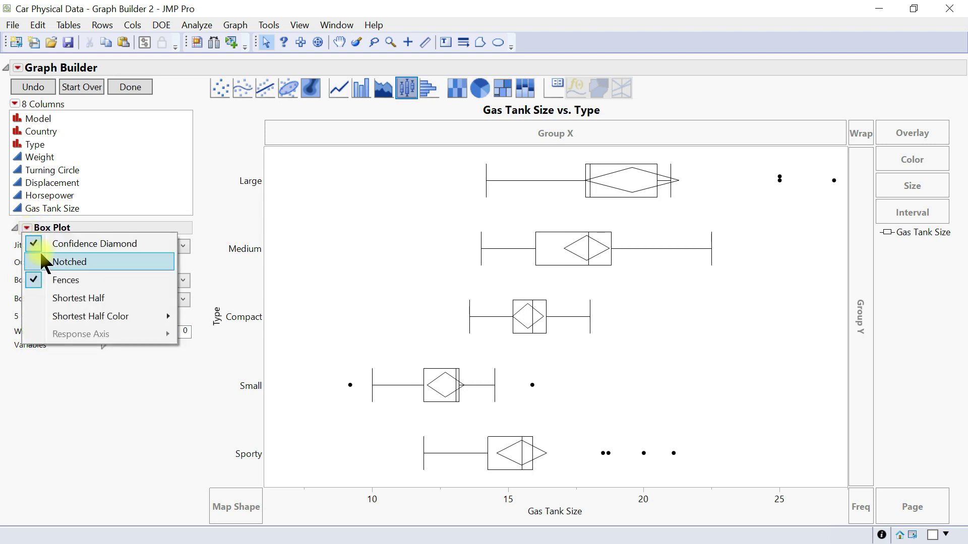
{"action": "left_click", "coordinate": [47, 245]}
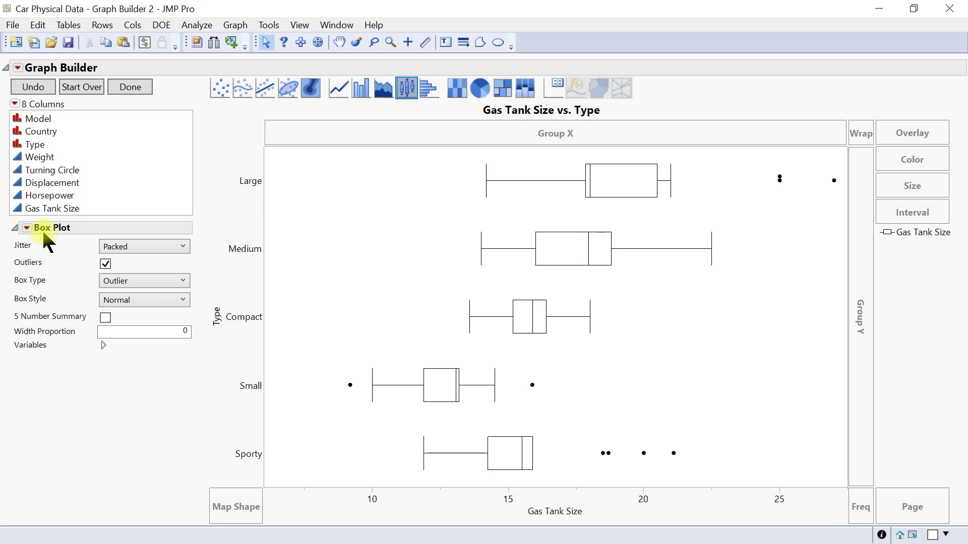
{"action": "left_click", "coordinate": [27, 228]}
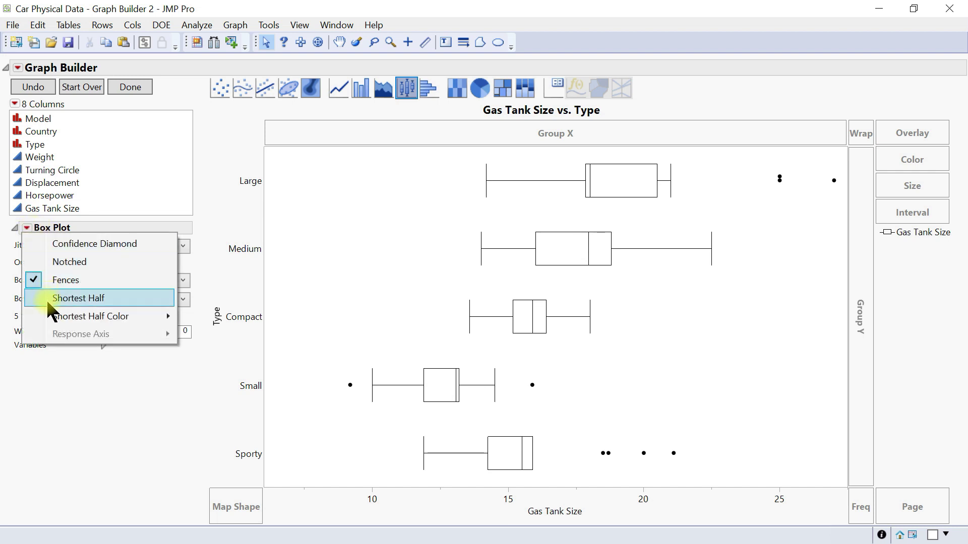
Add shortest-half brackets above each box and colour them magenta
{"action": "left_click", "coordinate": [80, 300]}
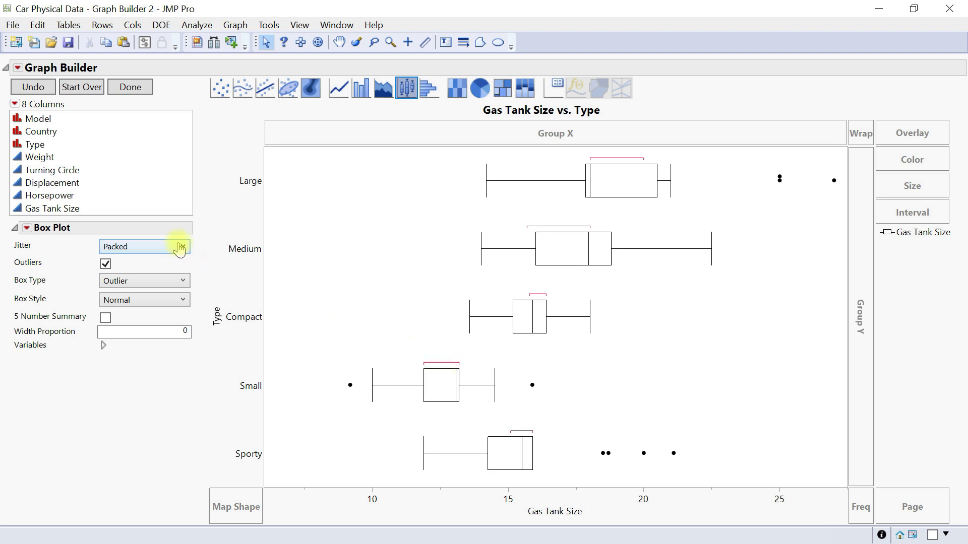
{"action": "left_click", "coordinate": [27, 229]}
{"action": "mouse_move", "coordinate": [68, 325]}
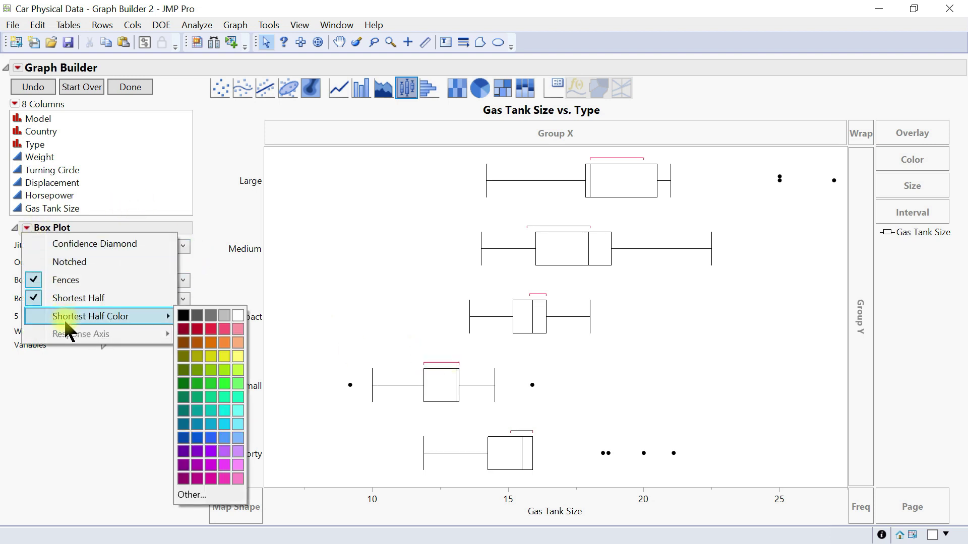
{"action": "left_click", "coordinate": [211, 476]}
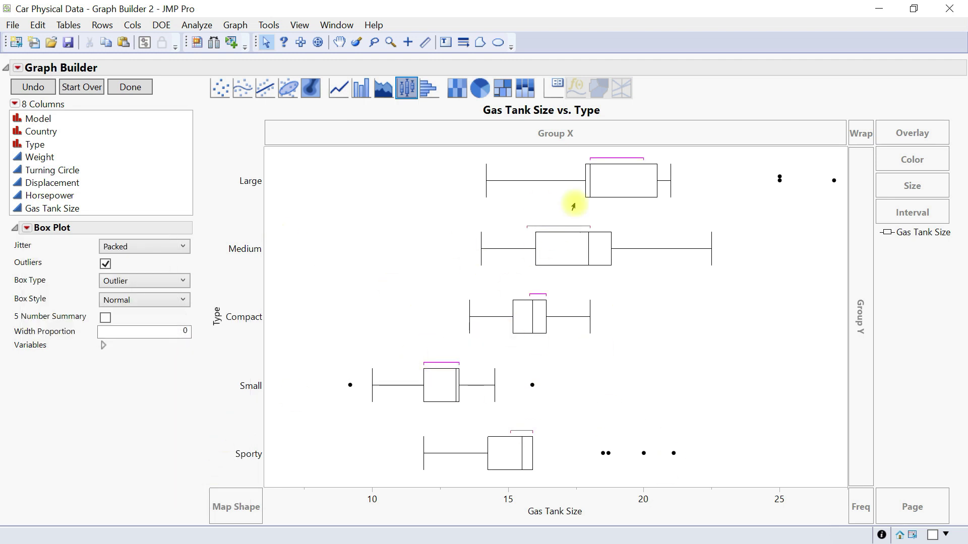
{"action": "right_click", "coordinate": [888, 236]}
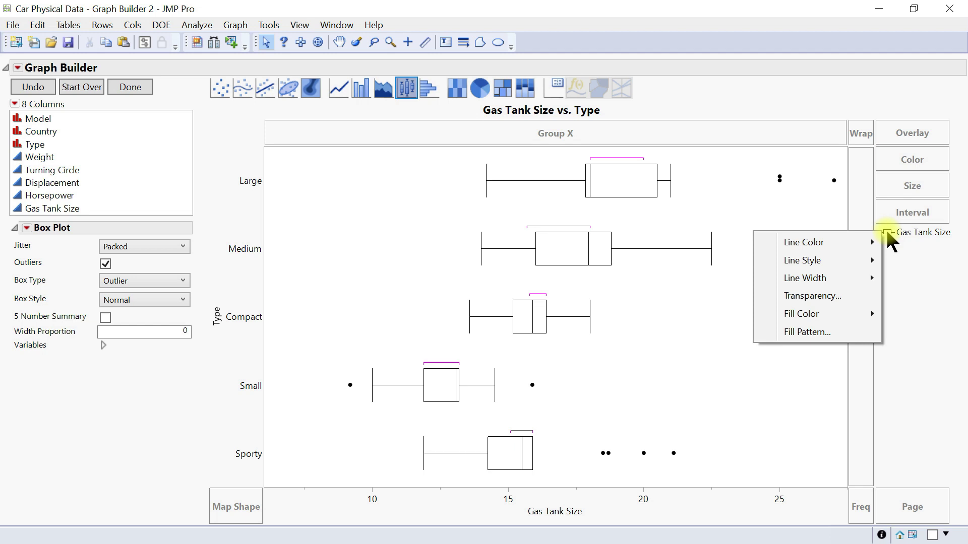
Colour the Gas Tank Size lines and points crimson and try a dashed line style
{"action": "left_click", "coordinate": [910, 339]}
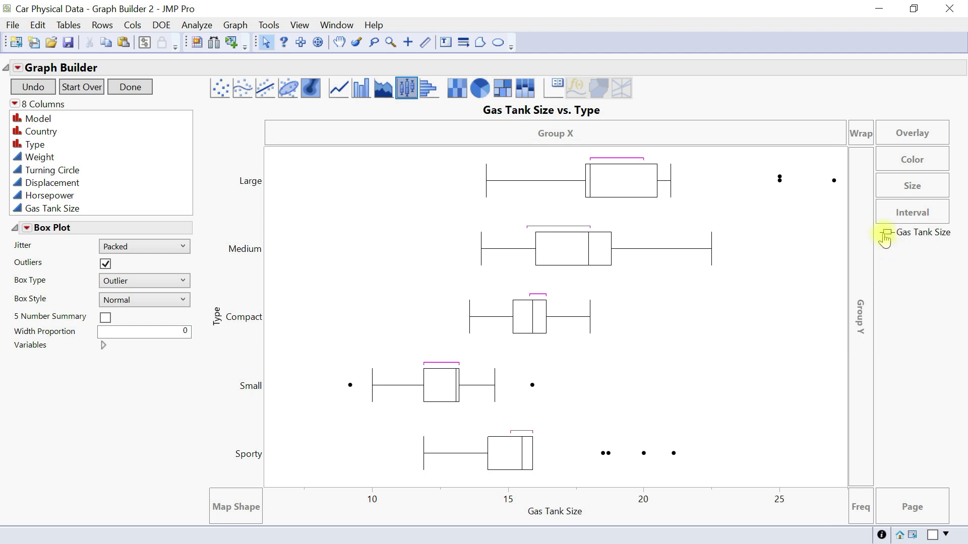
{"action": "right_click", "coordinate": [888, 238]}
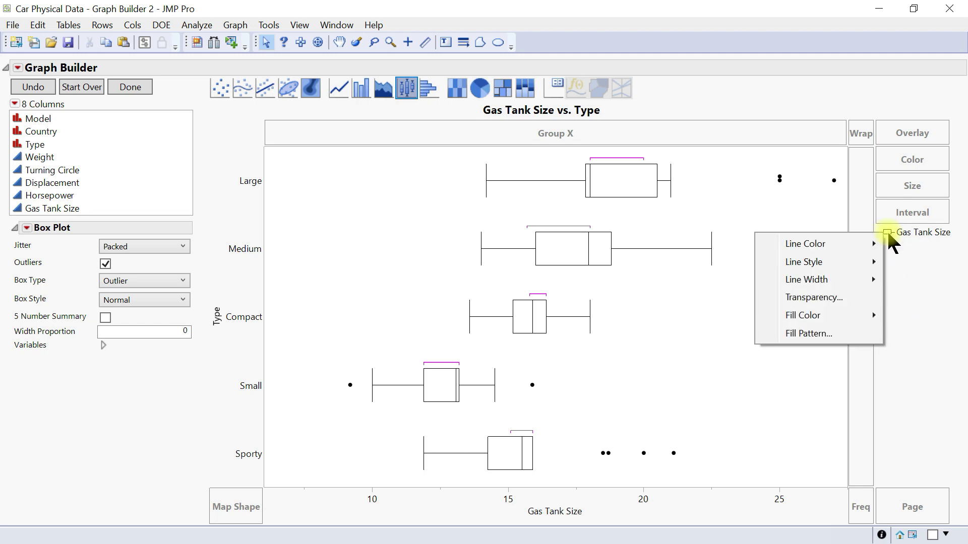
{"action": "mouse_move", "coordinate": [871, 245]}
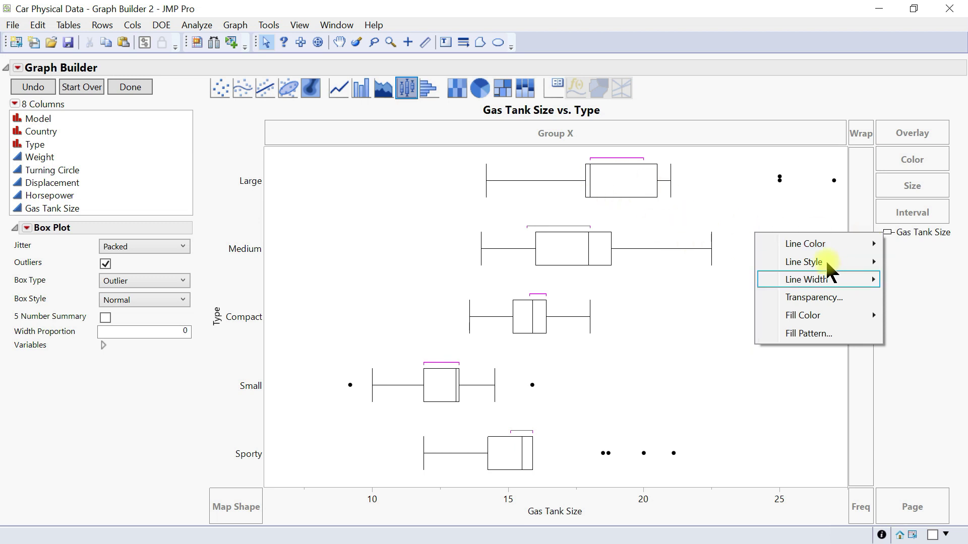
{"action": "mouse_move", "coordinate": [820, 247]}
{"action": "left_click", "coordinate": [708, 257]}
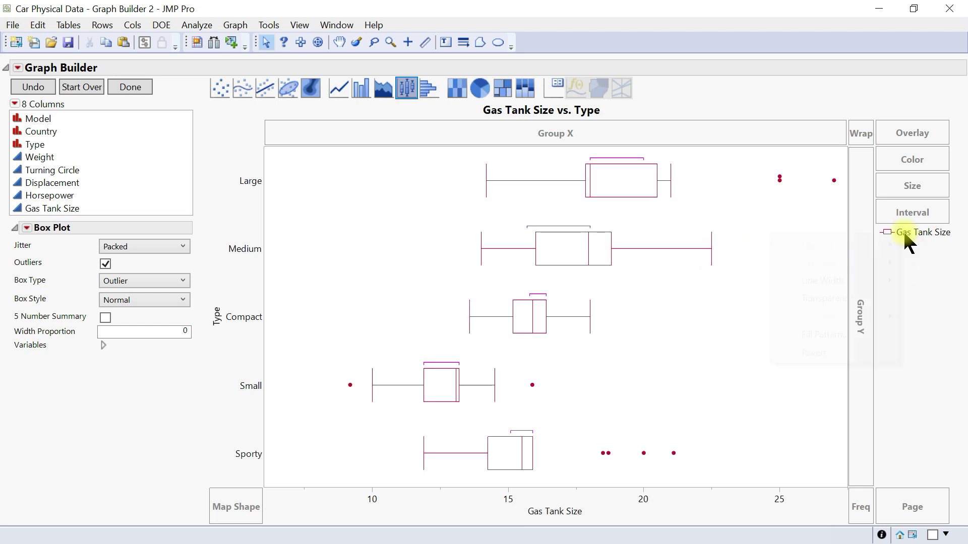
{"action": "mouse_move", "coordinate": [809, 264]}
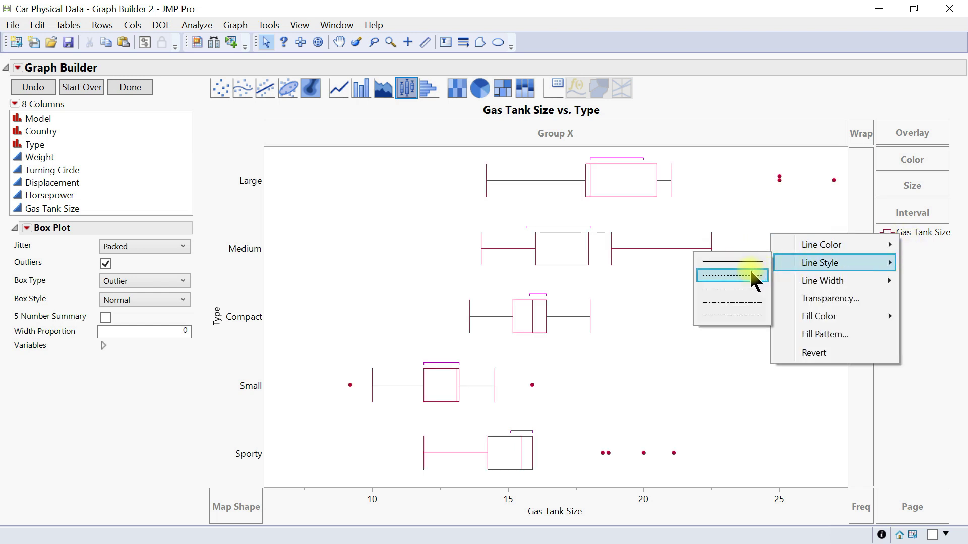
{"action": "left_click", "coordinate": [738, 289]}
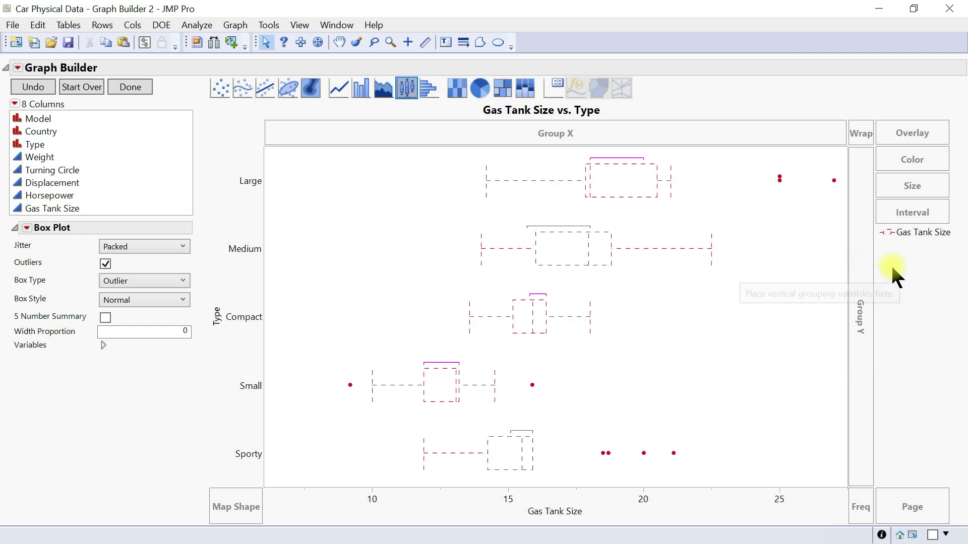
Set the box plot line width to 3 and switch the line style back to solid
{"action": "right_click", "coordinate": [899, 241]}
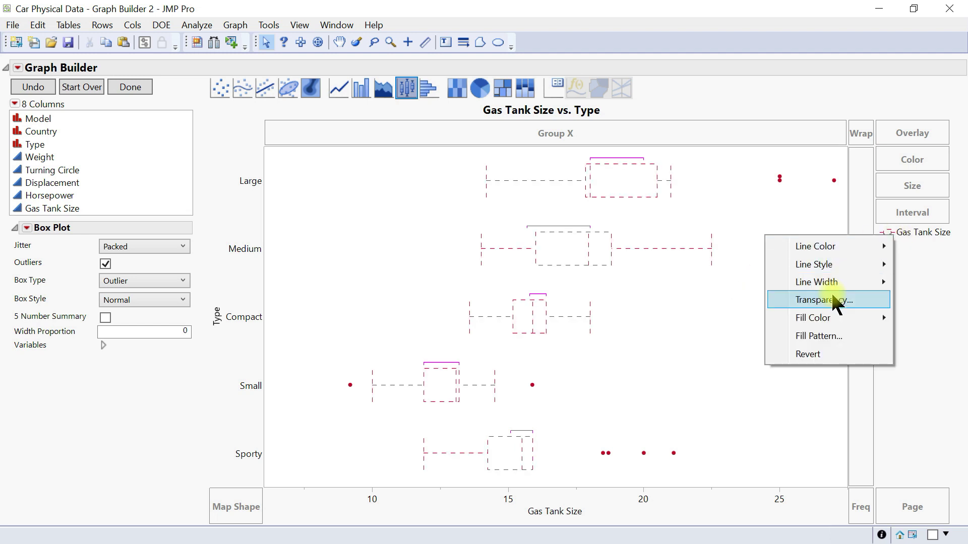
{"action": "mouse_move", "coordinate": [838, 283]}
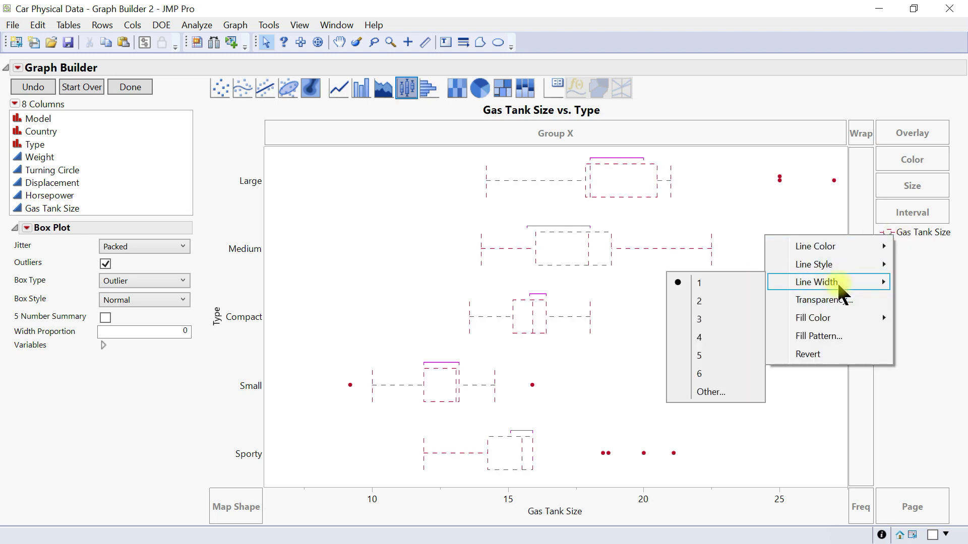
{"action": "left_click", "coordinate": [708, 319]}
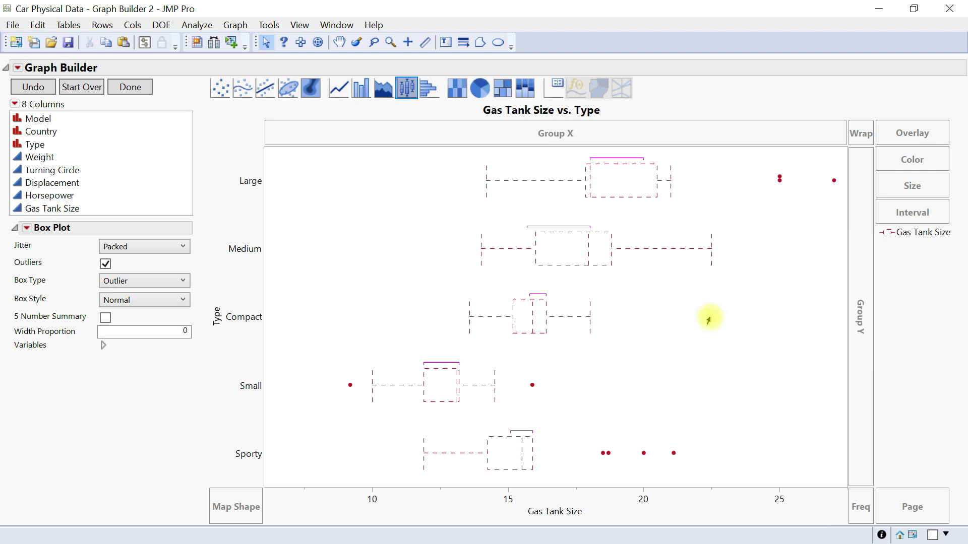
{"action": "right_click", "coordinate": [887, 233]}
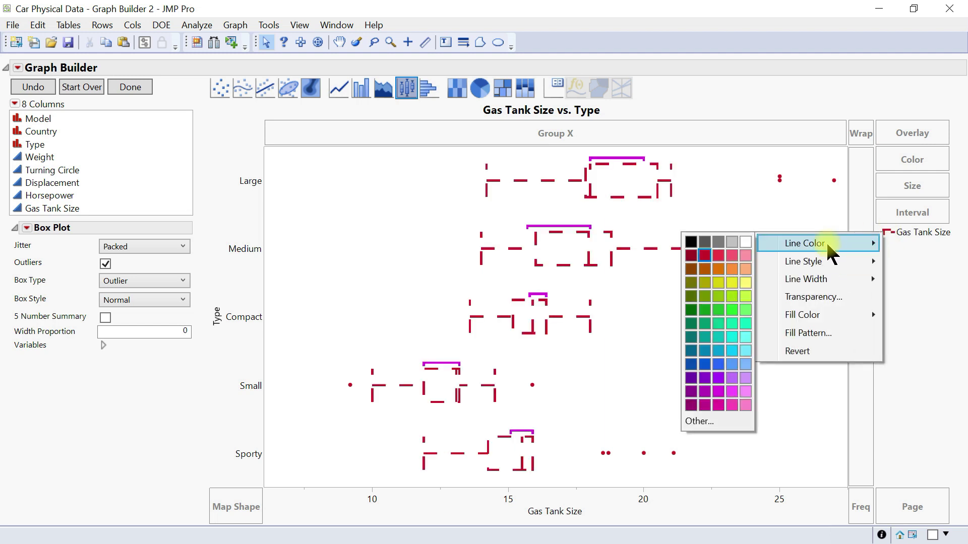
{"action": "mouse_move", "coordinate": [816, 262]}
{"action": "left_click", "coordinate": [715, 261]}
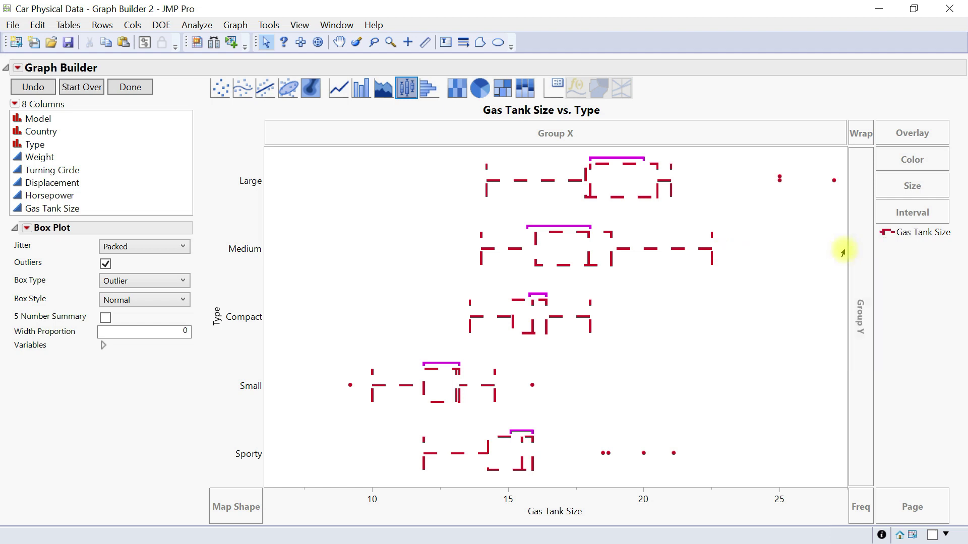
Set the Gas Tank Size fill colour to yellow with the second diagonal hatch pattern
{"action": "right_click", "coordinate": [888, 235]}
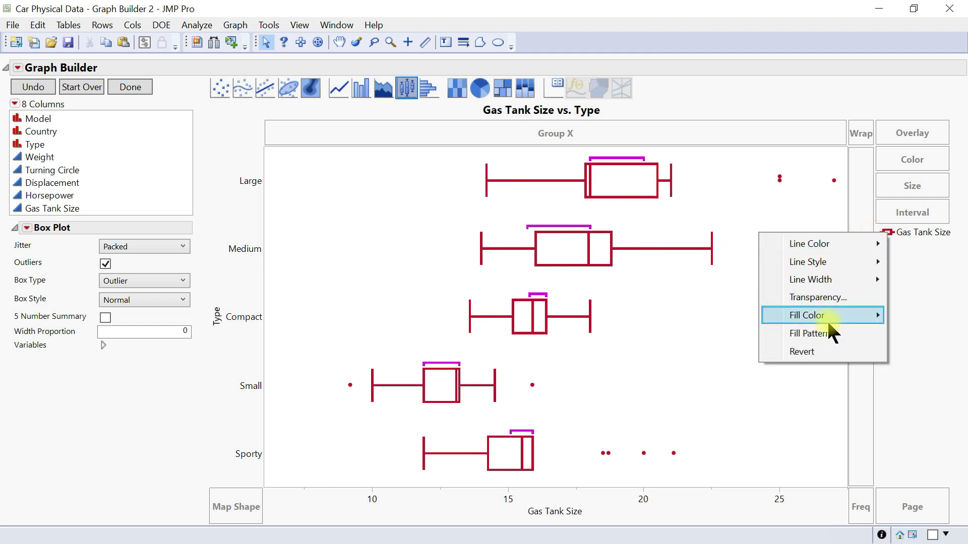
{"action": "mouse_move", "coordinate": [828, 321]}
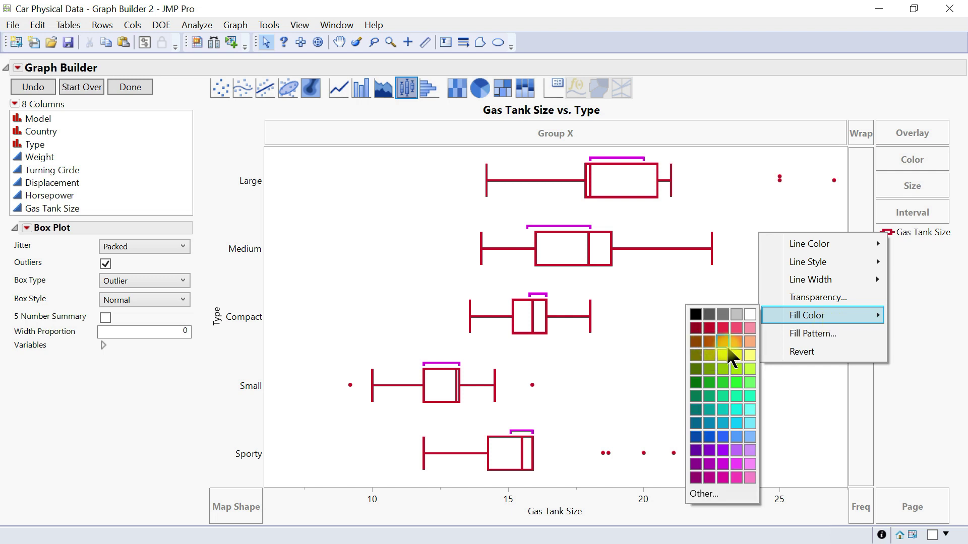
{"action": "left_click", "coordinate": [736, 356]}
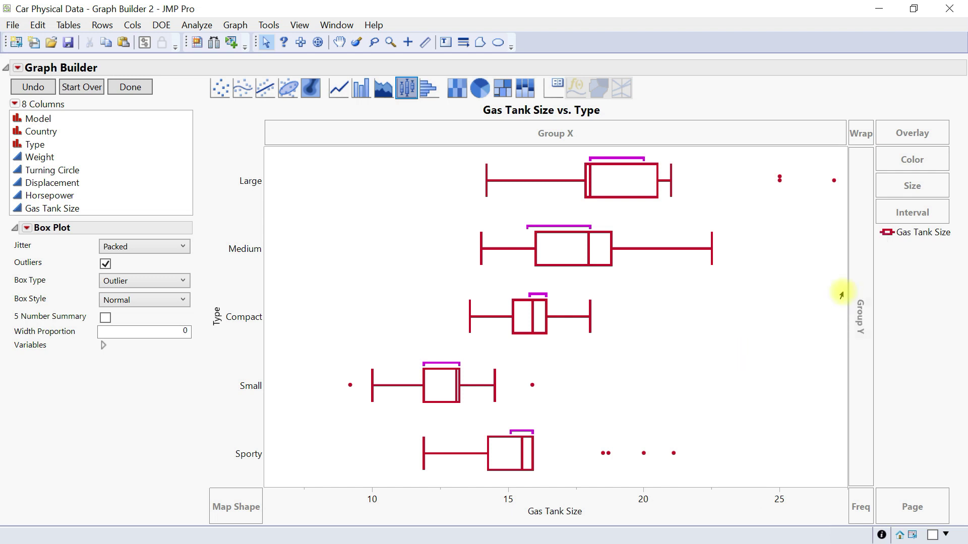
{"action": "right_click", "coordinate": [913, 242]}
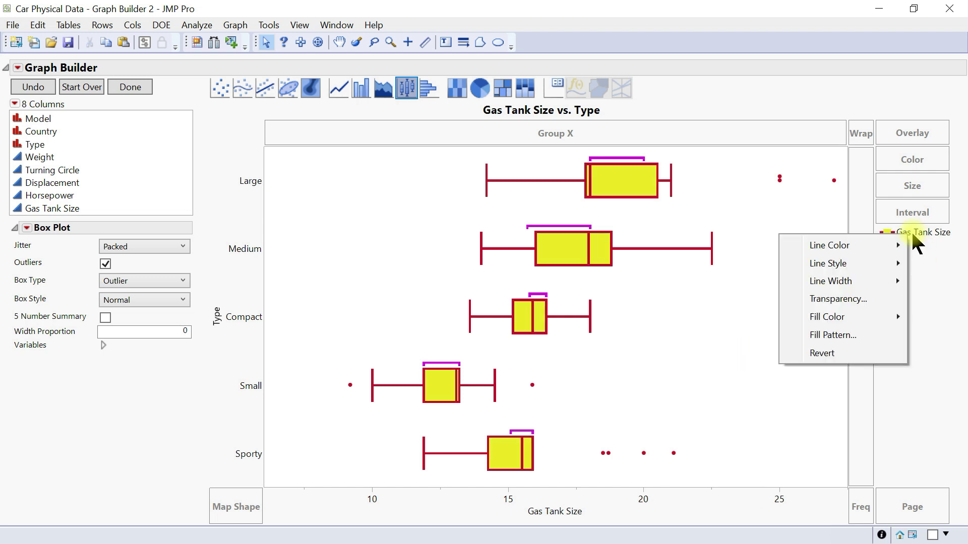
{"action": "left_click", "coordinate": [832, 337]}
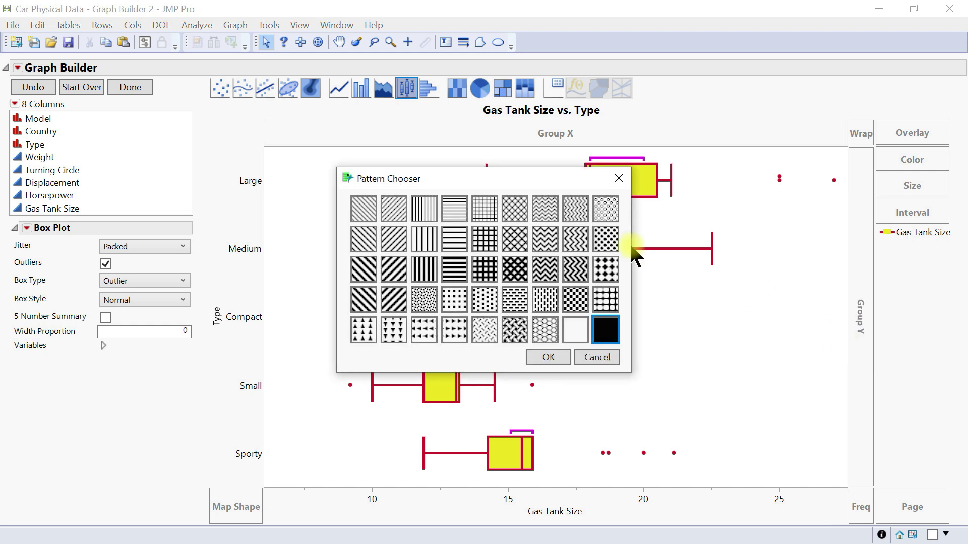
{"action": "left_click", "coordinate": [393, 214]}
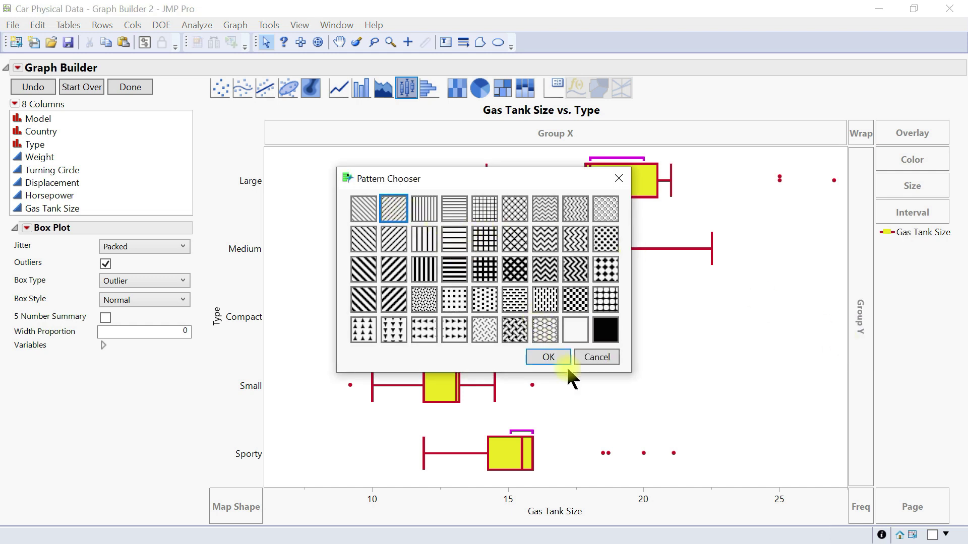
{"action": "left_click", "coordinate": [554, 358]}
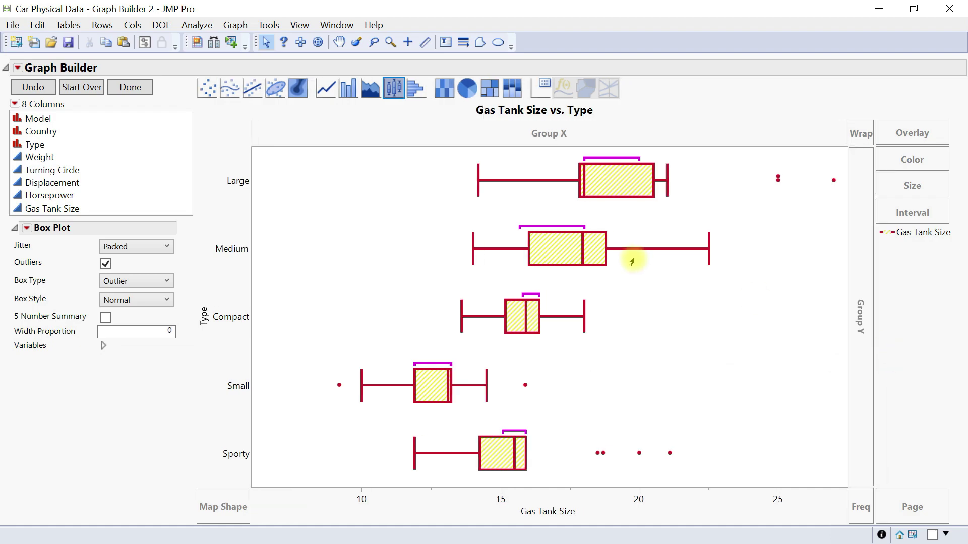